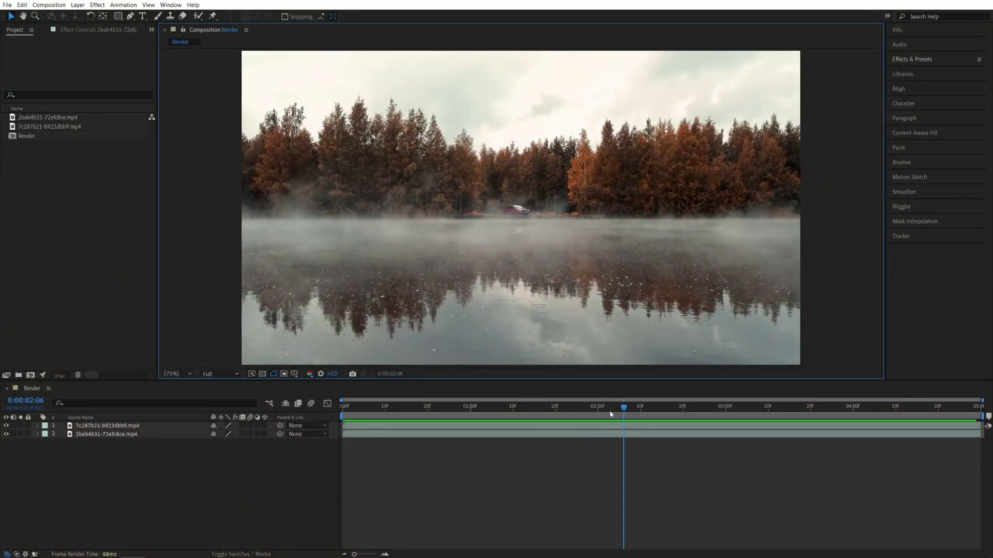
Pre-compose the lower video layer as '1', moving all attributes into the new composition.
drag(622, 412, 662, 412)
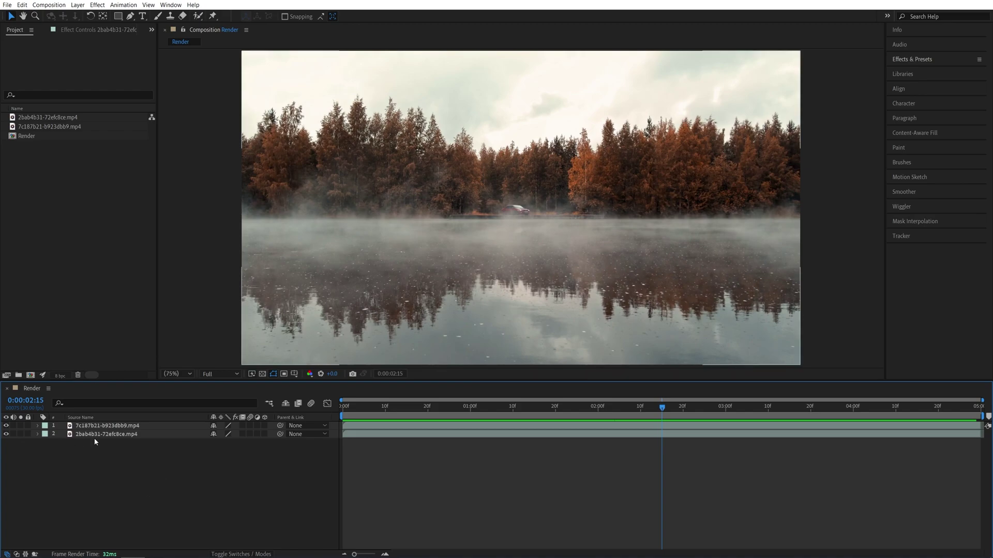
right_click(79, 436)
click(104, 391)
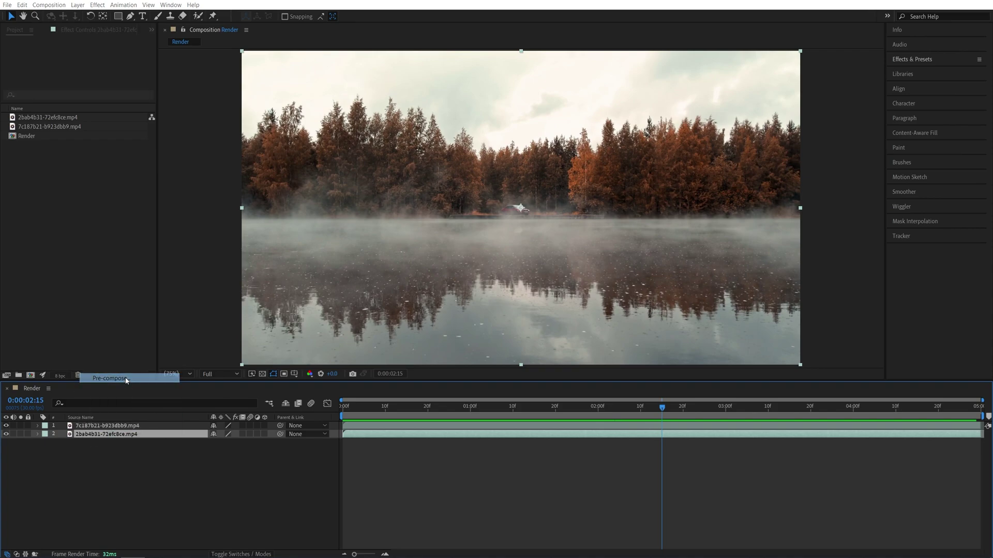
text(1)
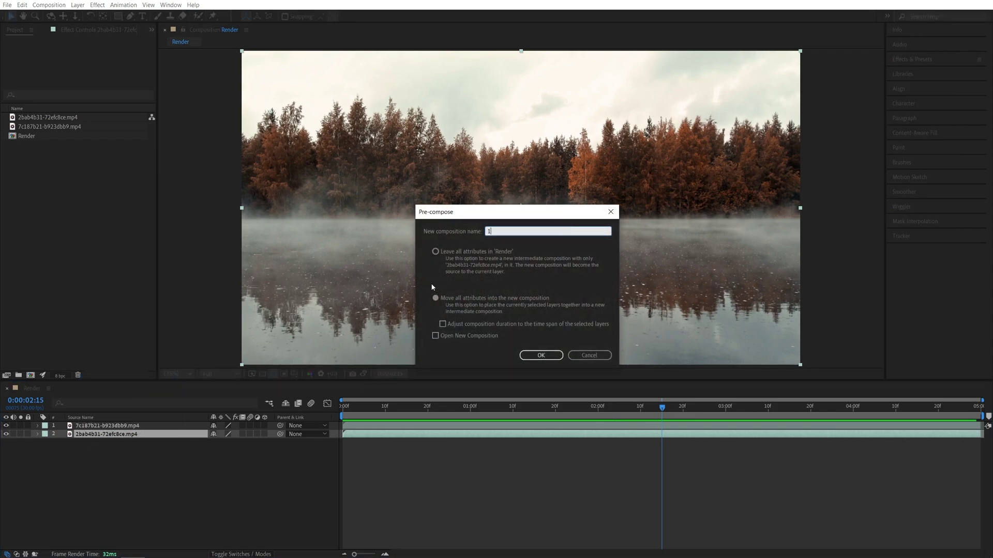
click(436, 299)
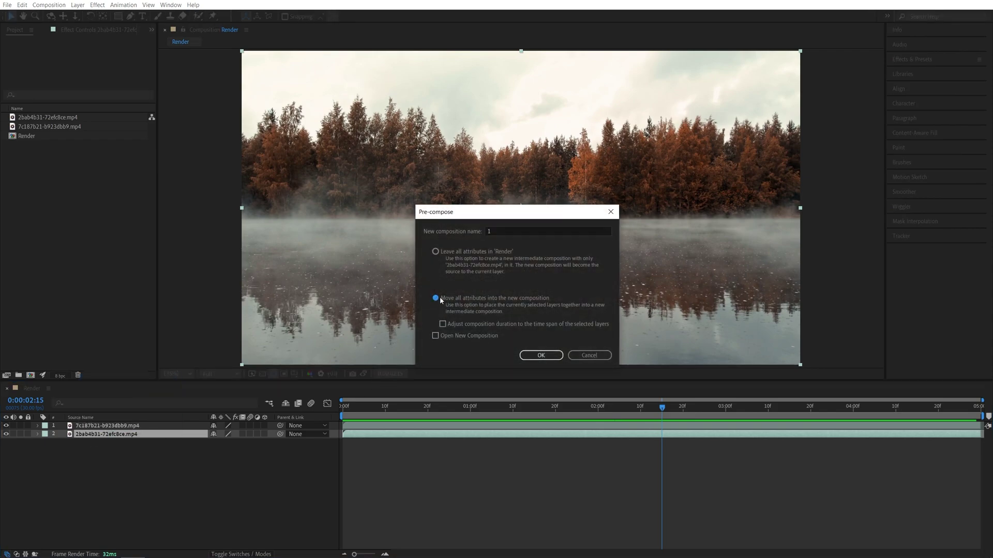
click(541, 355)
Pre-compose the top video layer as '2'.
right_click(91, 430)
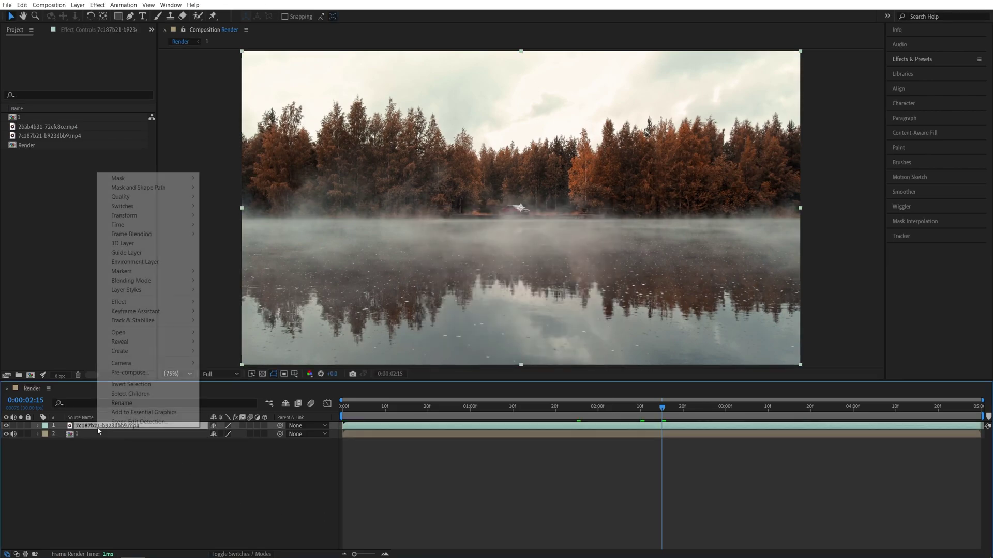
click(104, 391)
text(2)
click(541, 355)
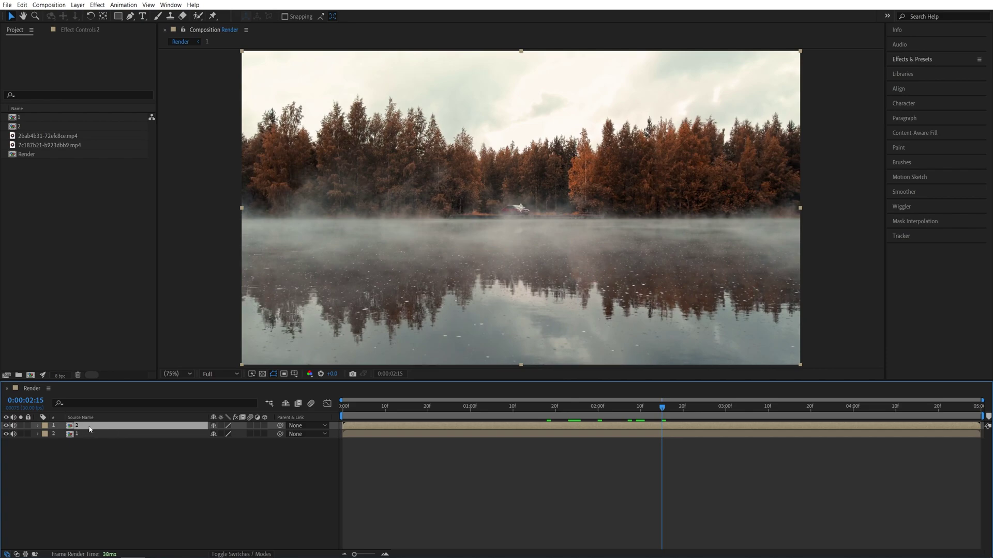
Pen a closed triangular mask on layer 2 through its bottom-left, top-right and top-left corners.
click(130, 16)
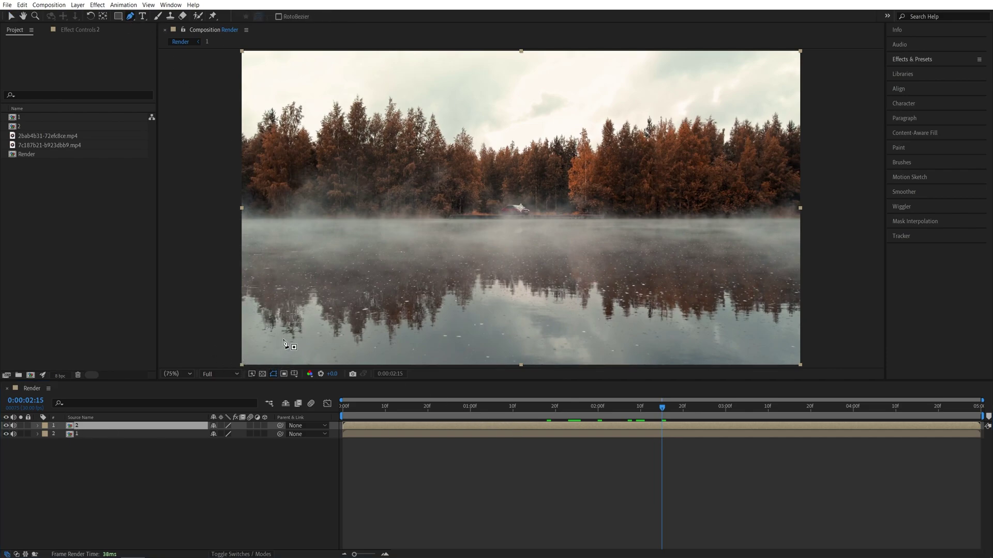
click(241, 365)
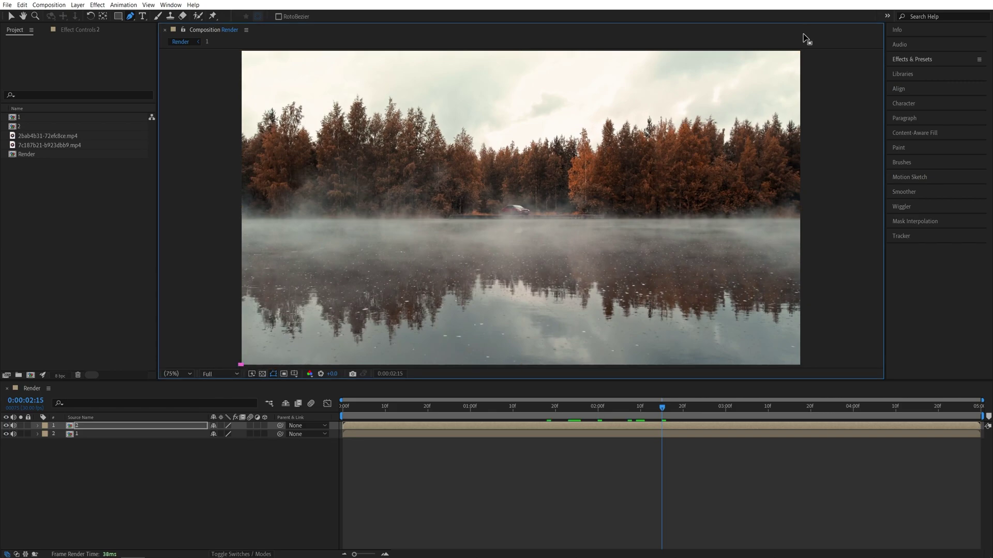
click(802, 51)
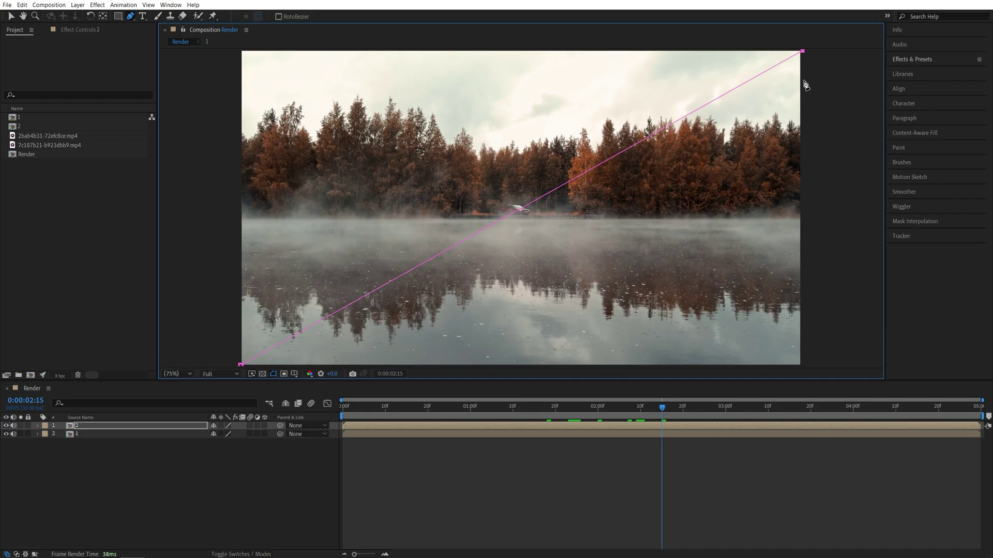
click(239, 50)
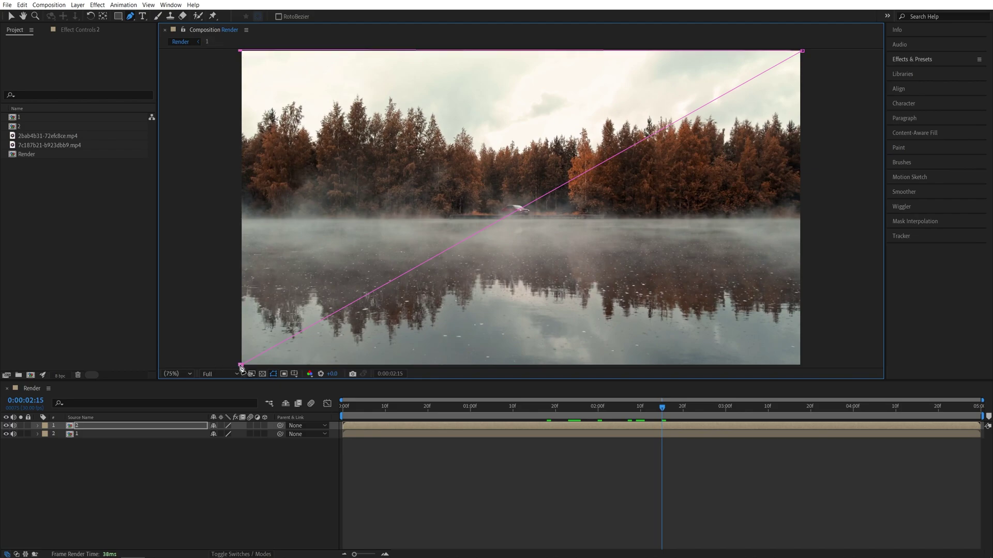
click(241, 365)
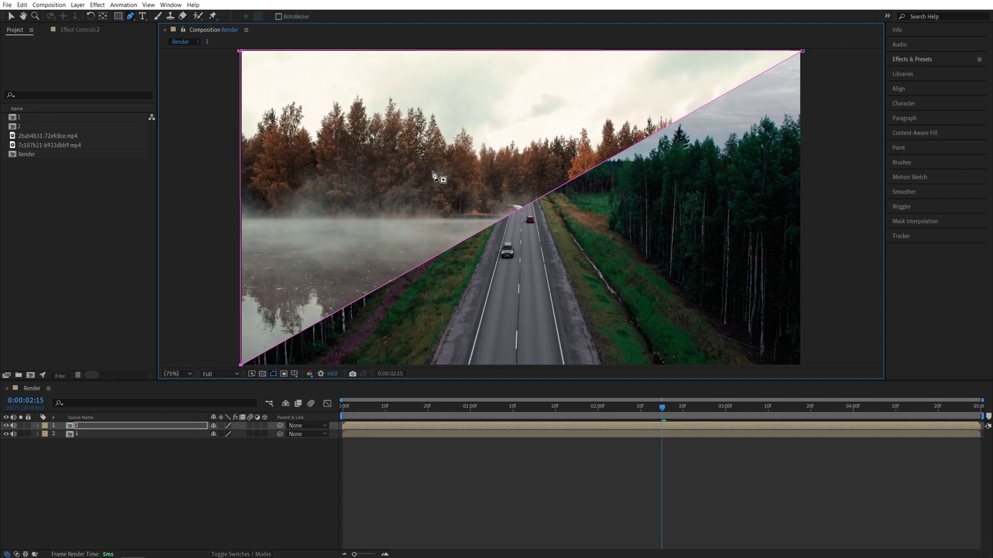
click(86, 426)
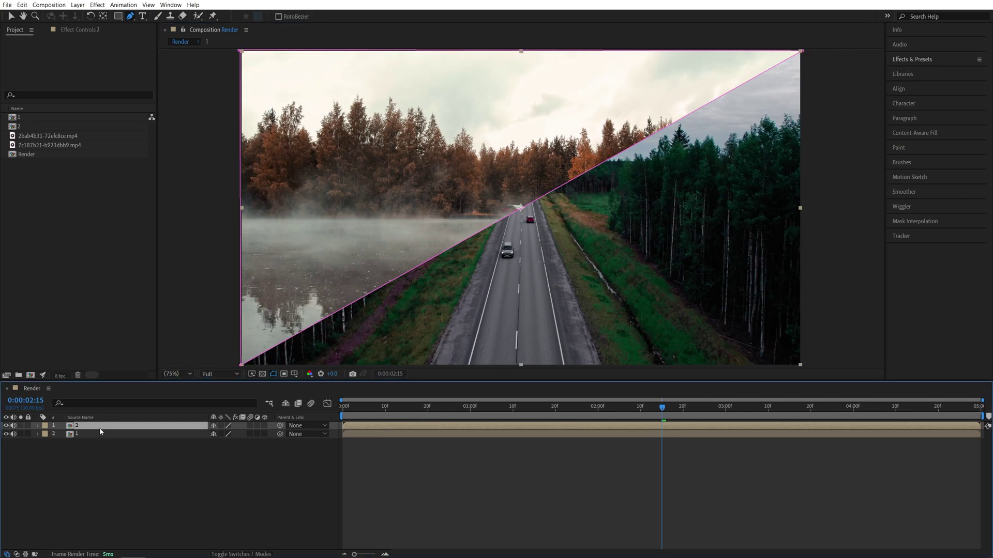
Duplicate the masked lake layer, invert the copy's Mask 1, and inspect the diagonal seam.
click(21, 4)
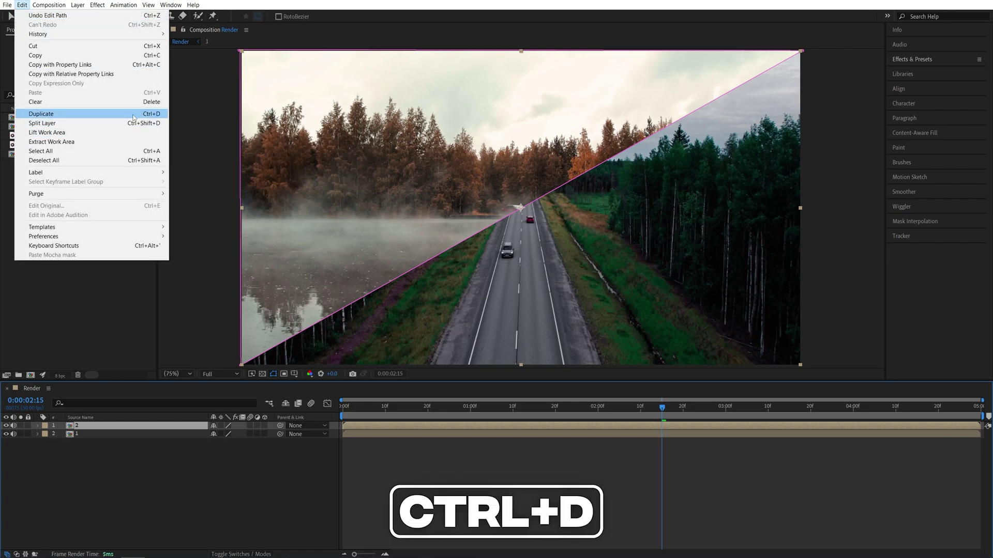
click(124, 114)
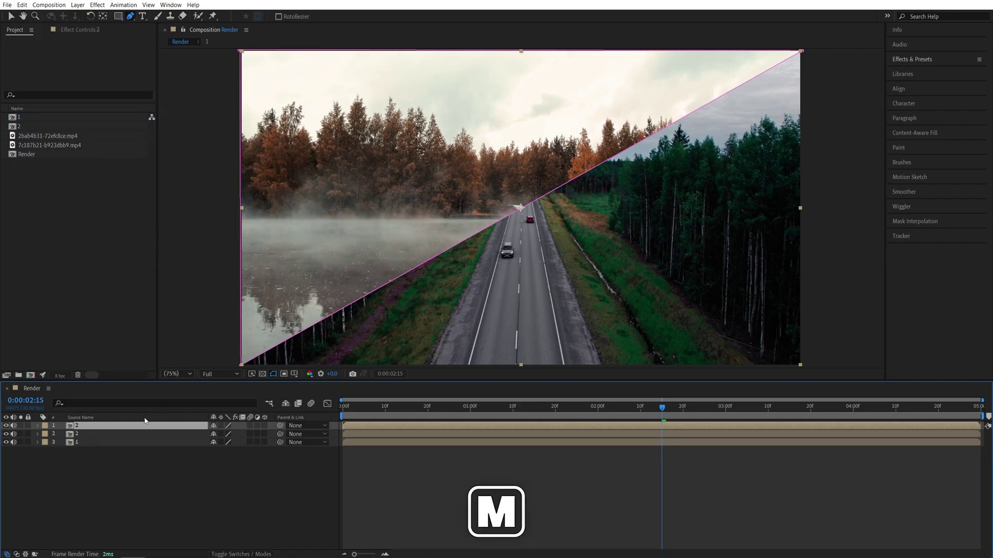
key(m)
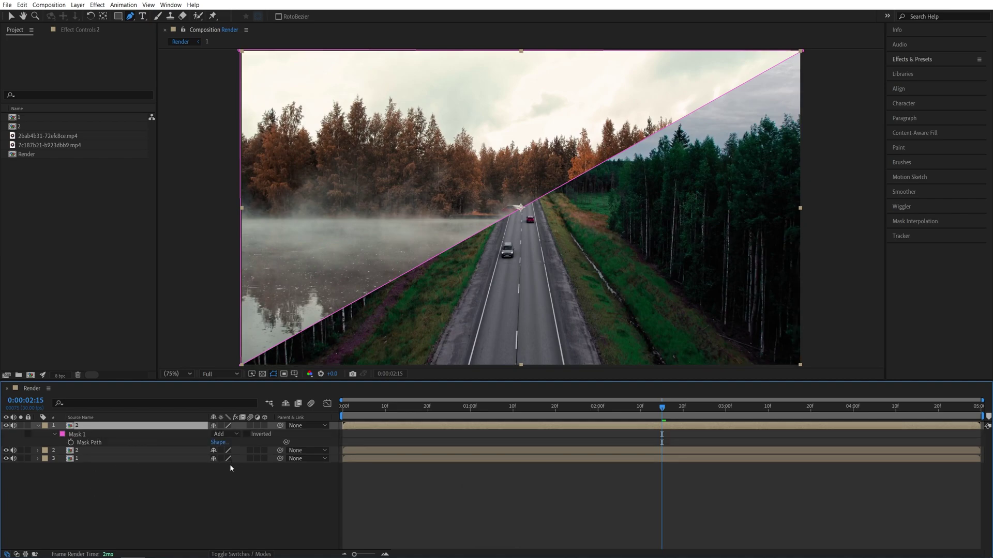
click(246, 434)
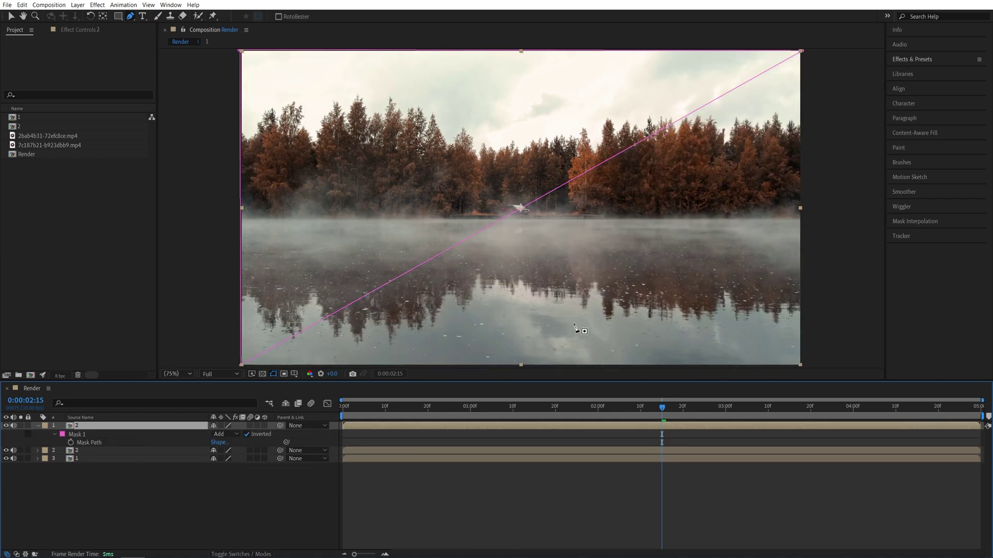
click(289, 489)
scroll(487, 239, up, 5)
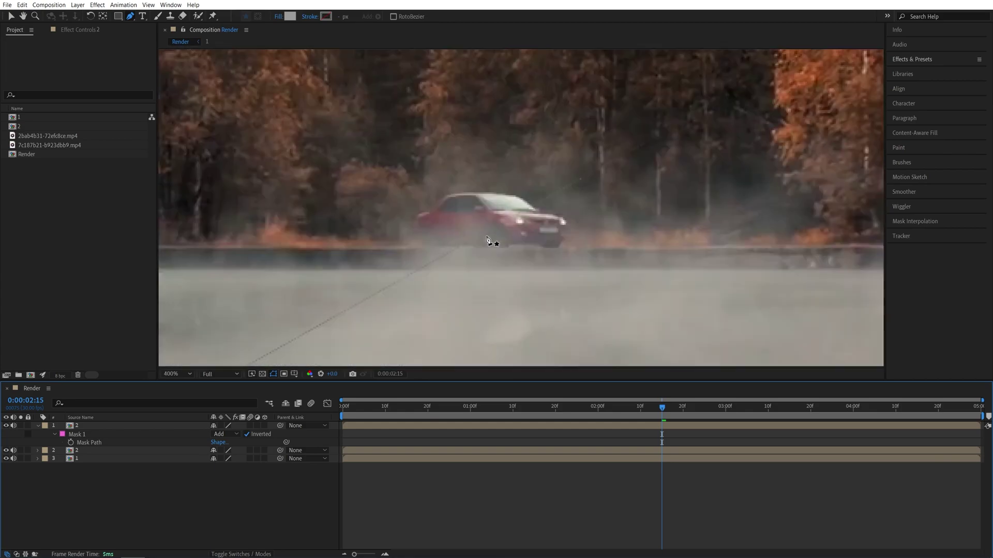
drag(487, 239, 543, 189)
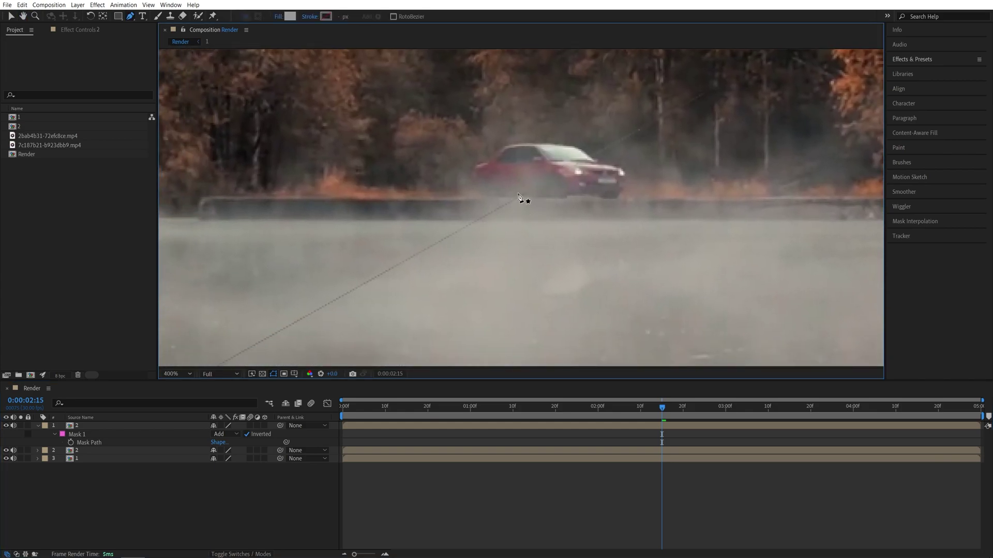
drag(414, 265, 461, 226)
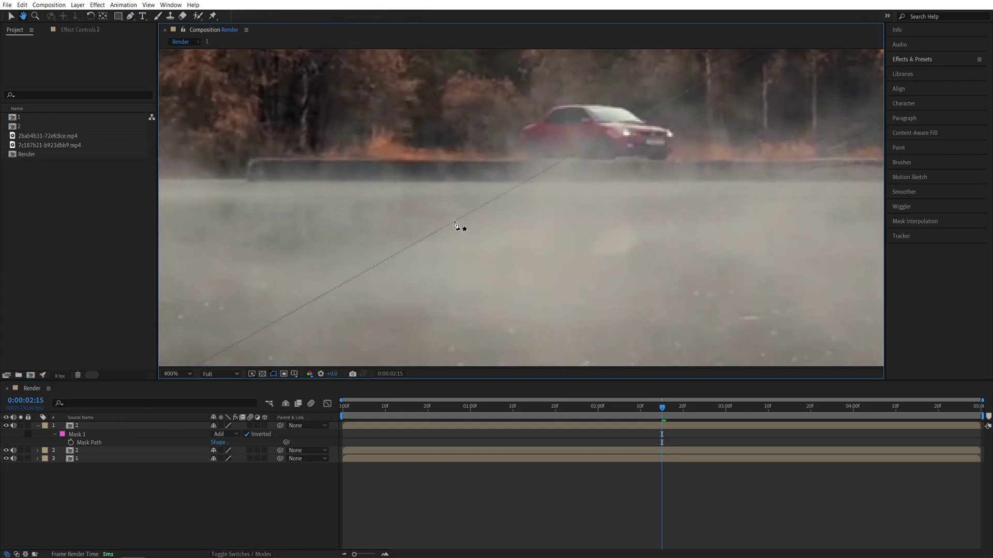
Set the duplicate's Mask Expansion to -1 pixel.
click(55, 434)
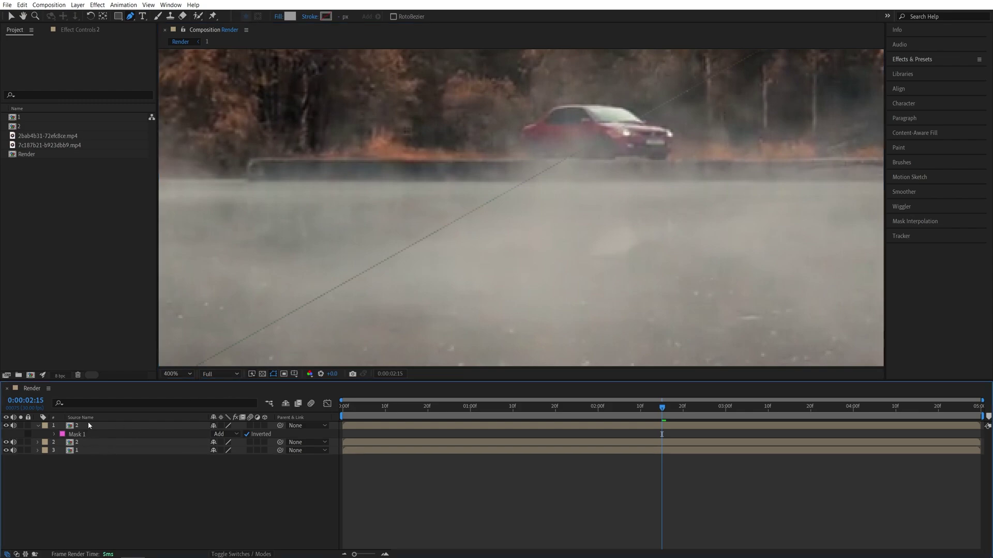
click(56, 434)
click(215, 467)
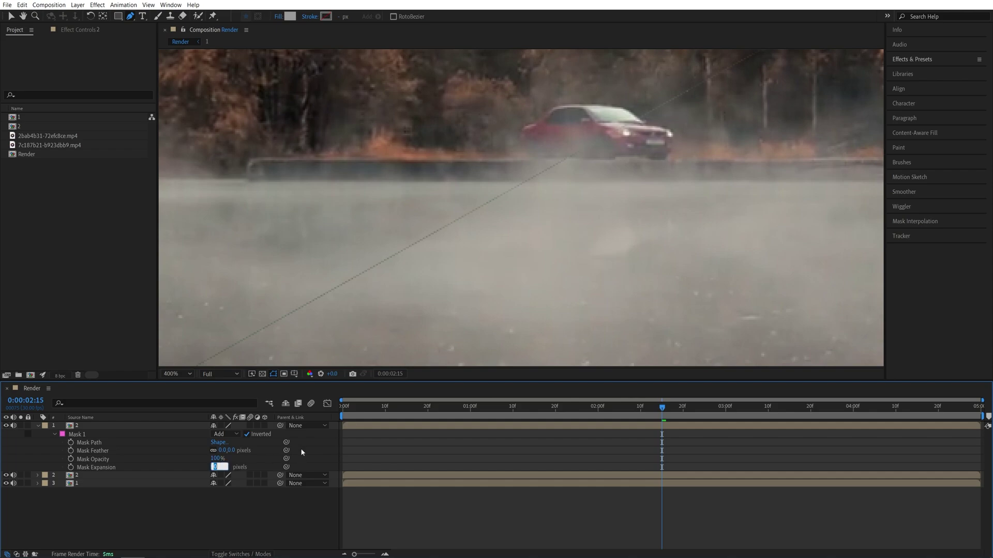
text(-1)
key(Return)
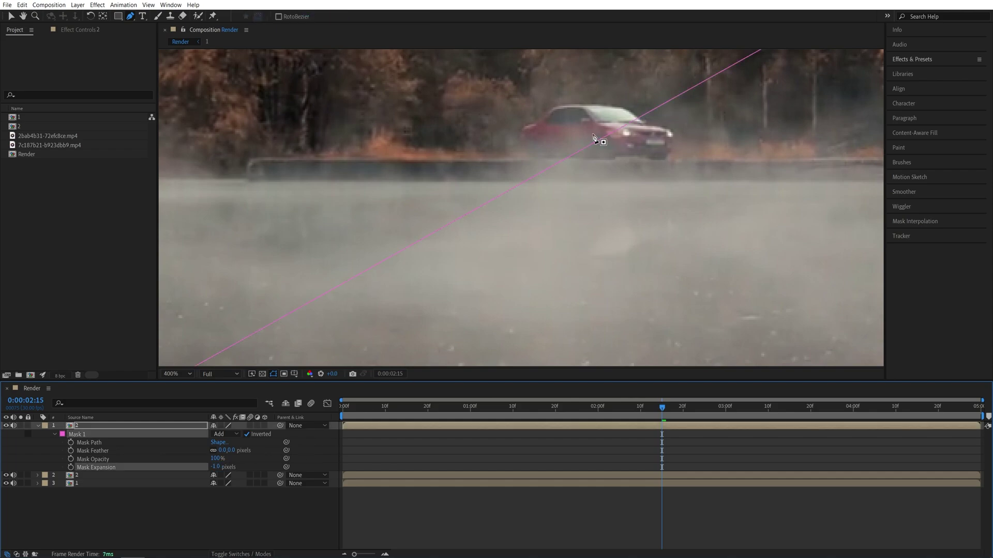
click(99, 426)
Add Position keyframes (960,540) to both lake layers at 0:00:01:00, then move to three seconds.
key(shift+/)
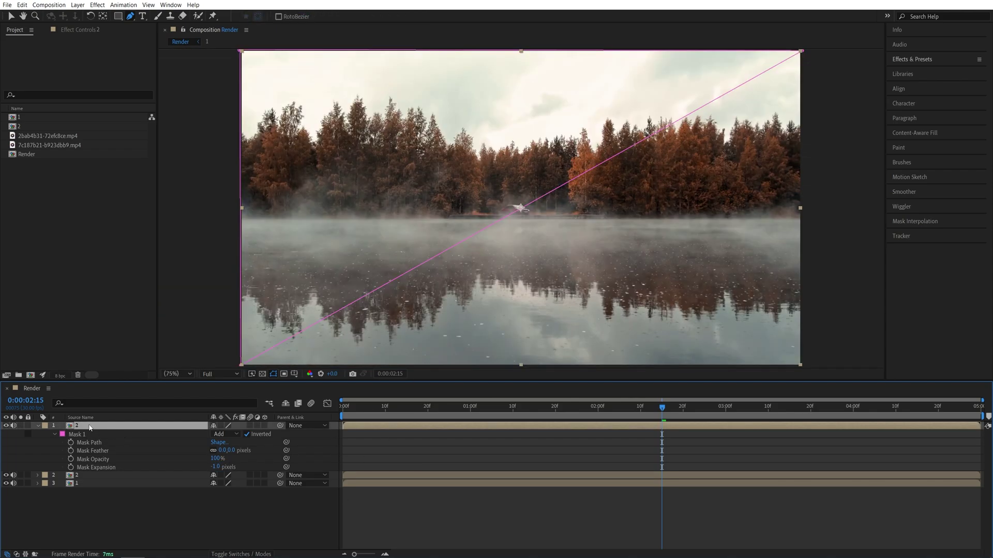
shift+click(232, 476)
key(p)
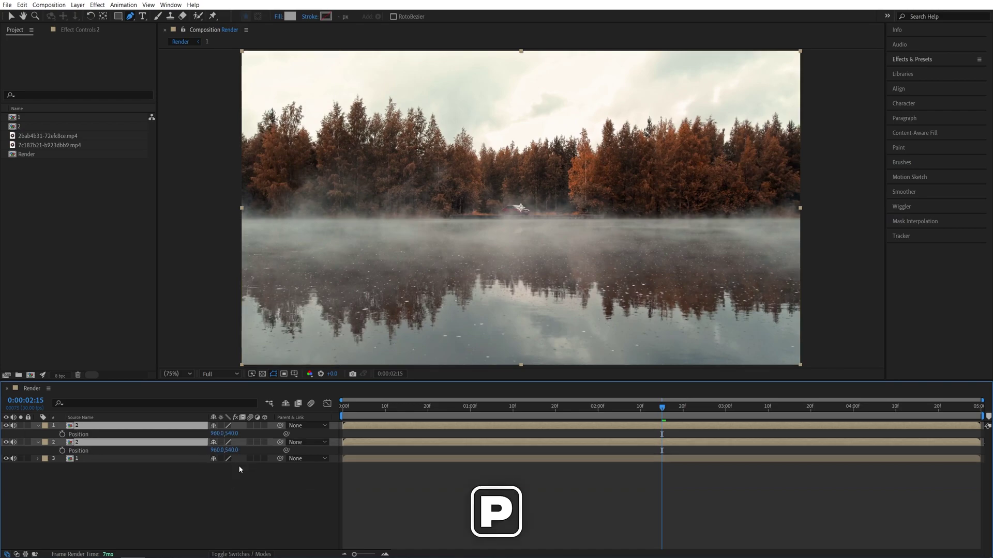
drag(565, 413, 471, 412)
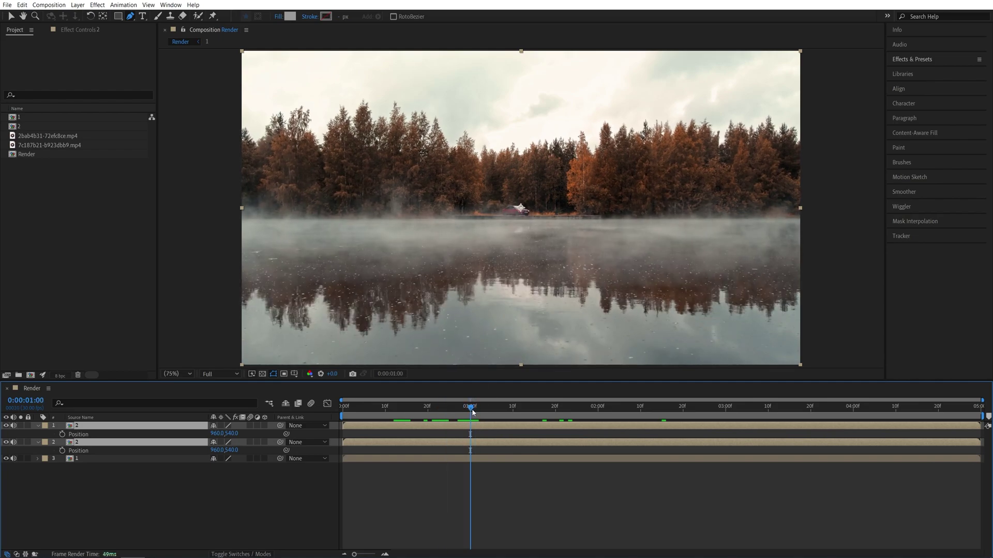
click(62, 435)
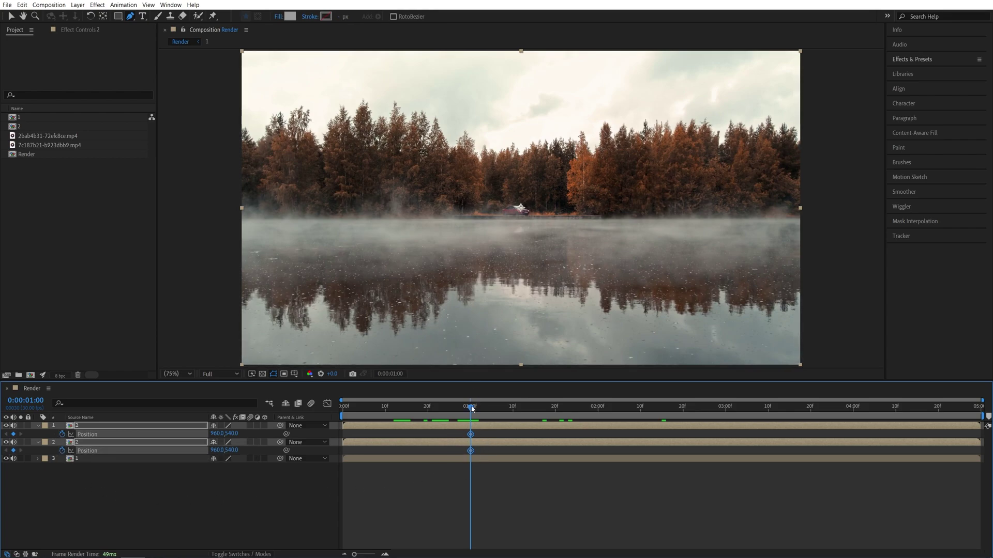
drag(471, 409, 726, 429)
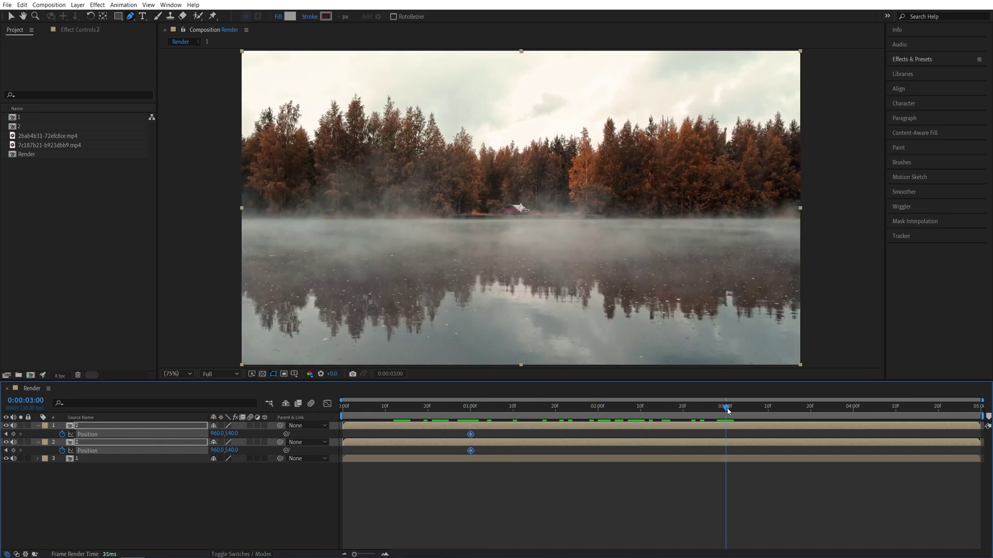
At three seconds, set layer 2's Position to 0,0.
click(125, 501)
click(79, 441)
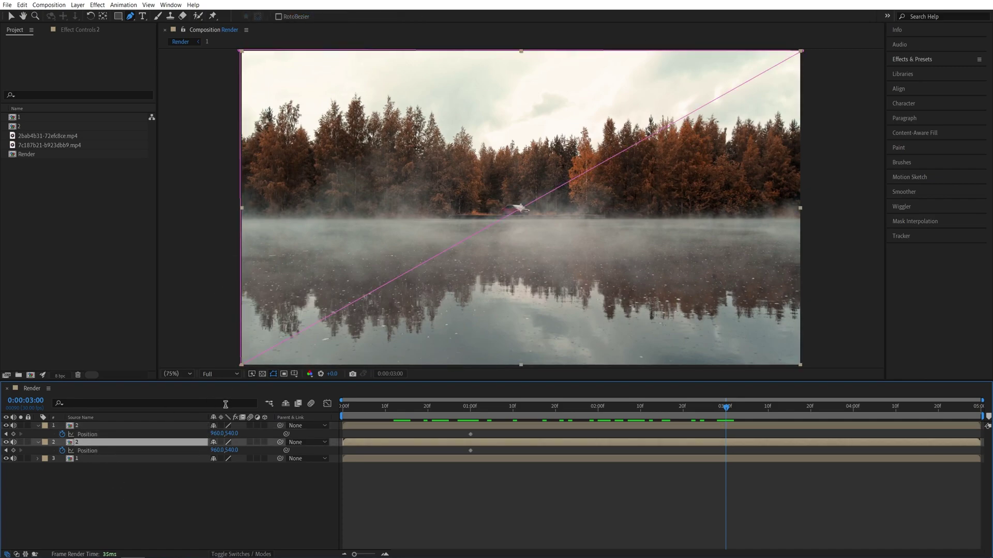
click(216, 450)
text(0)
key(Tab)
text(0)
key(Return)
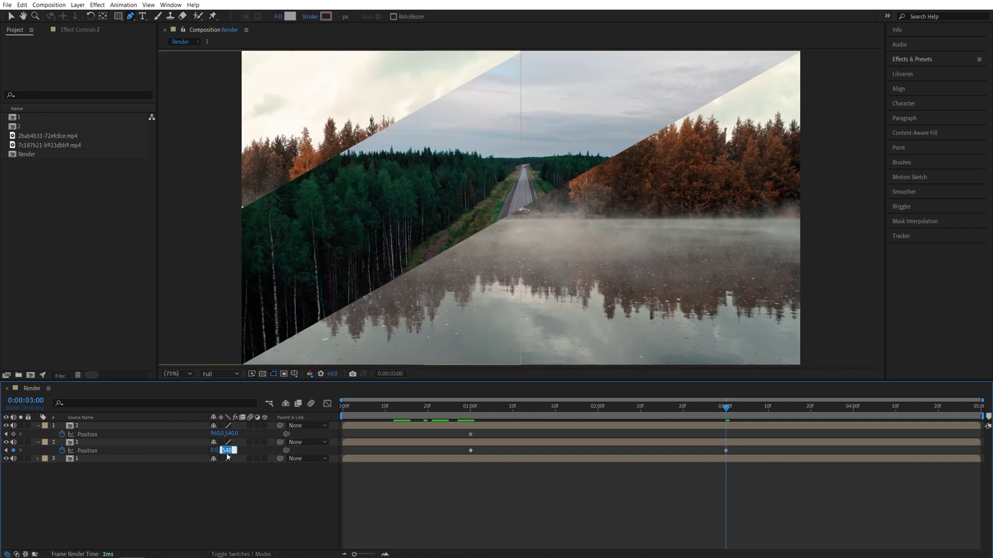
click(223, 480)
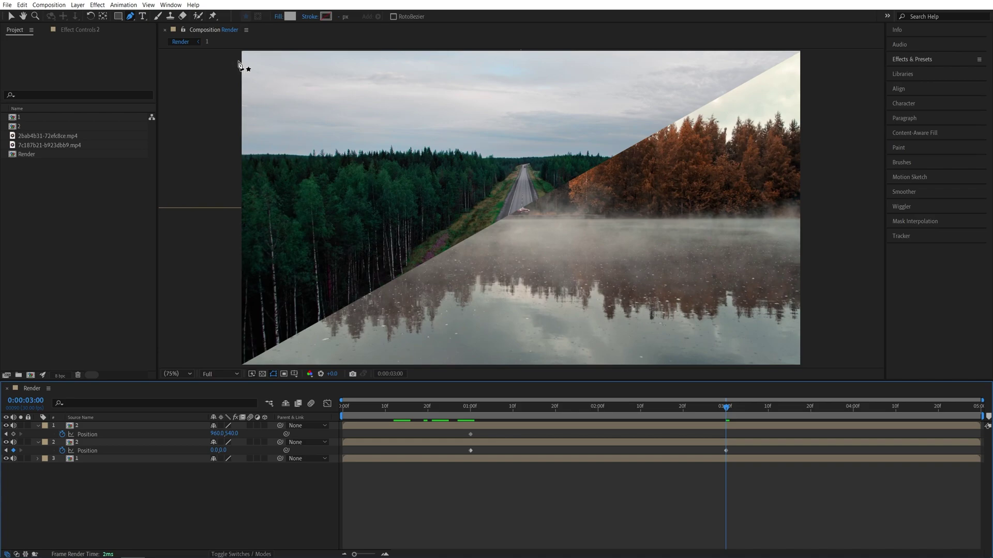
Set the other lake layer's Position to 1920,1080 by doubling 960 and 540.
click(78, 427)
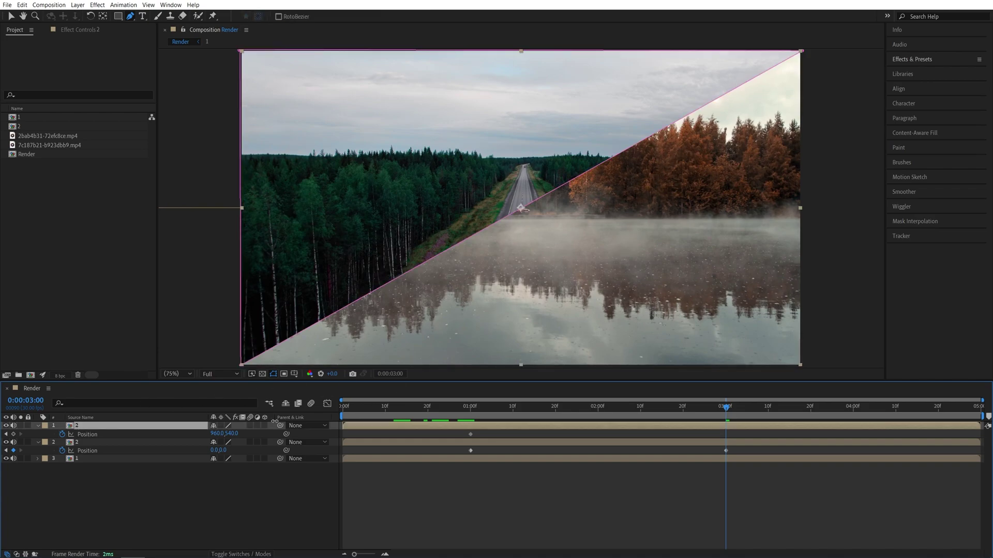
click(224, 435)
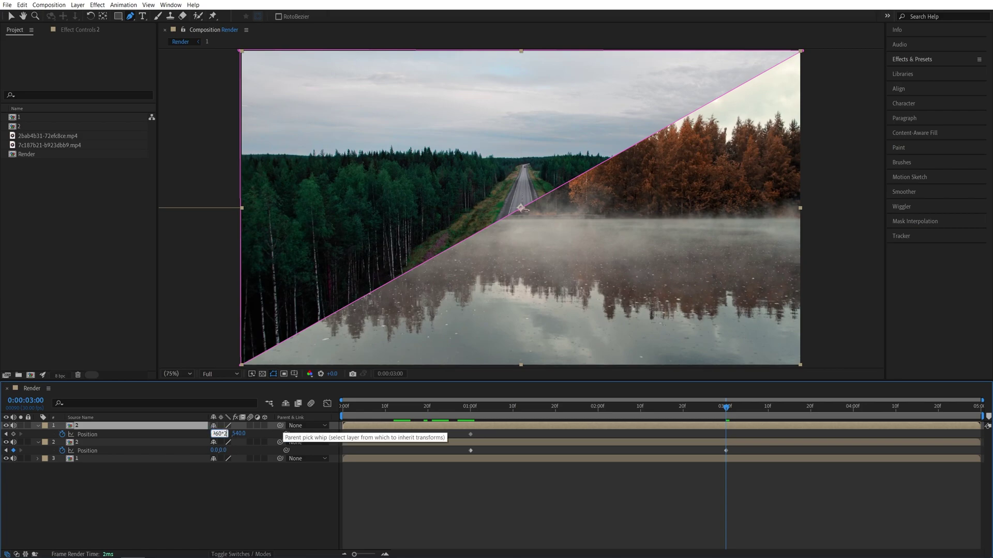
key(Tab)
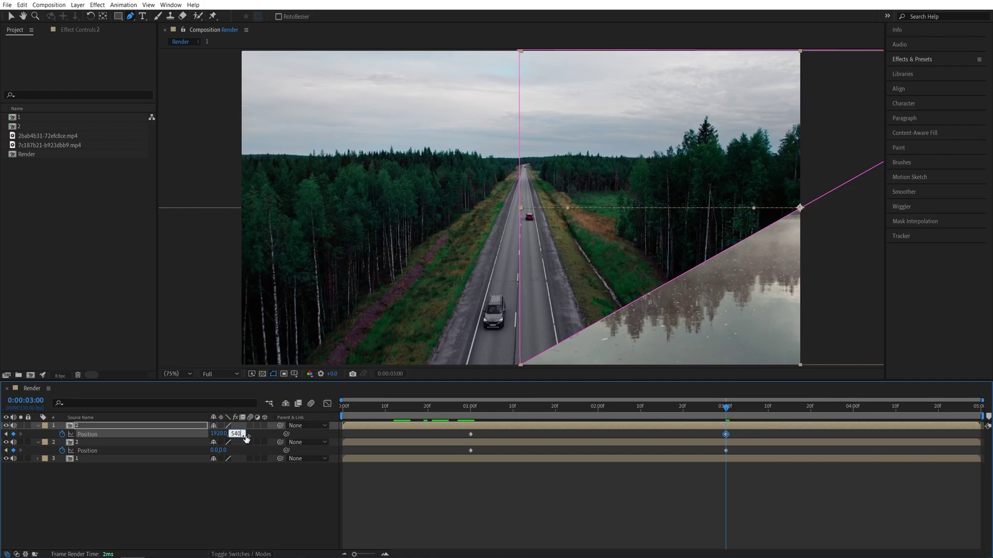
text(*2)
key(Return)
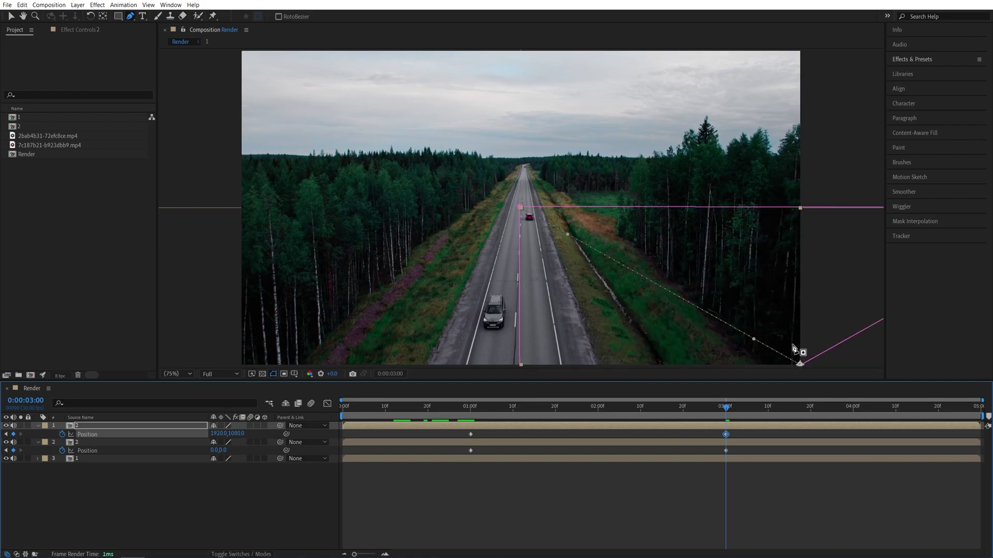
Apply Easy Ease to all four Position keyframes.
drag(749, 439, 437, 462)
right_click(471, 435)
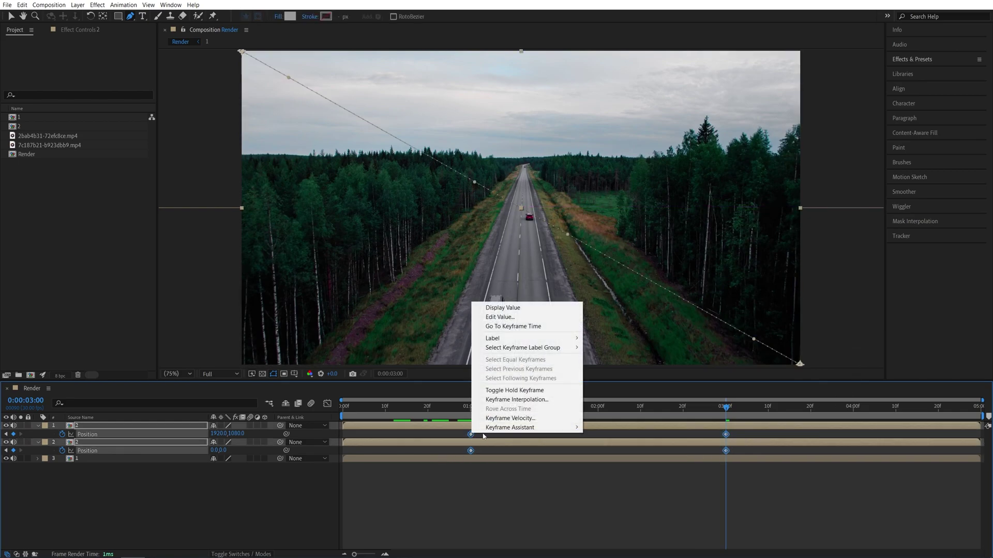
mouse_move(538, 427)
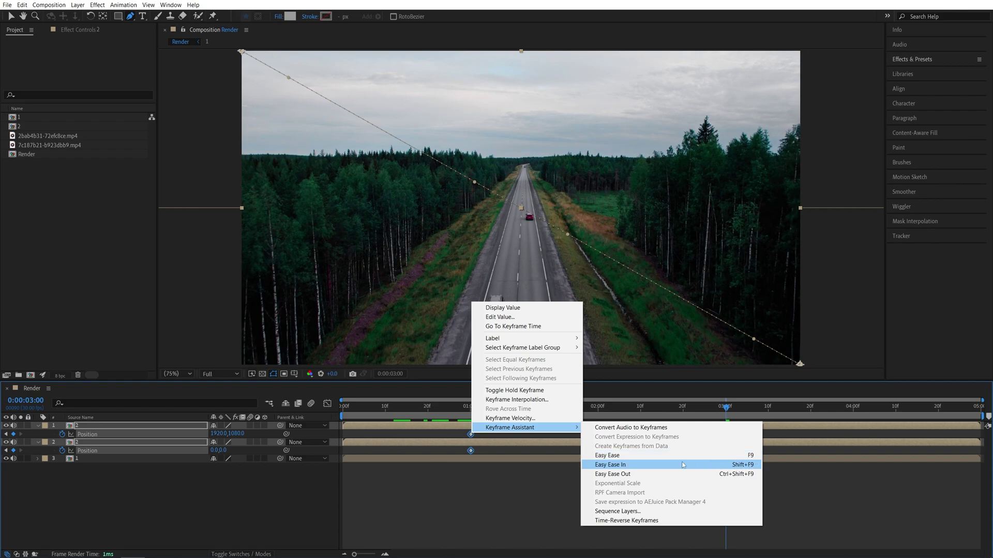
click(756, 457)
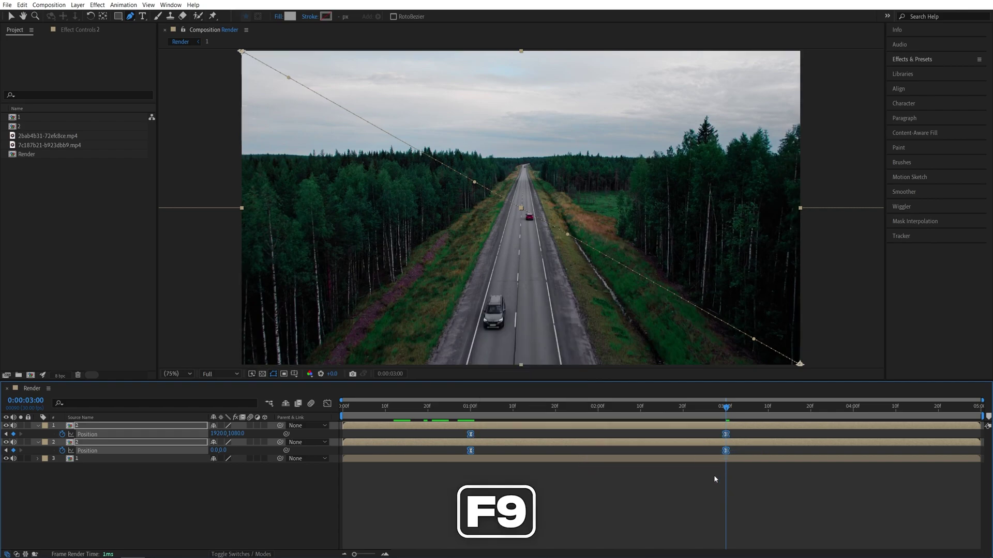
In the speed graph, drag the last keyframe's influence left for an early speed peak, then preview.
click(326, 405)
right_click(455, 463)
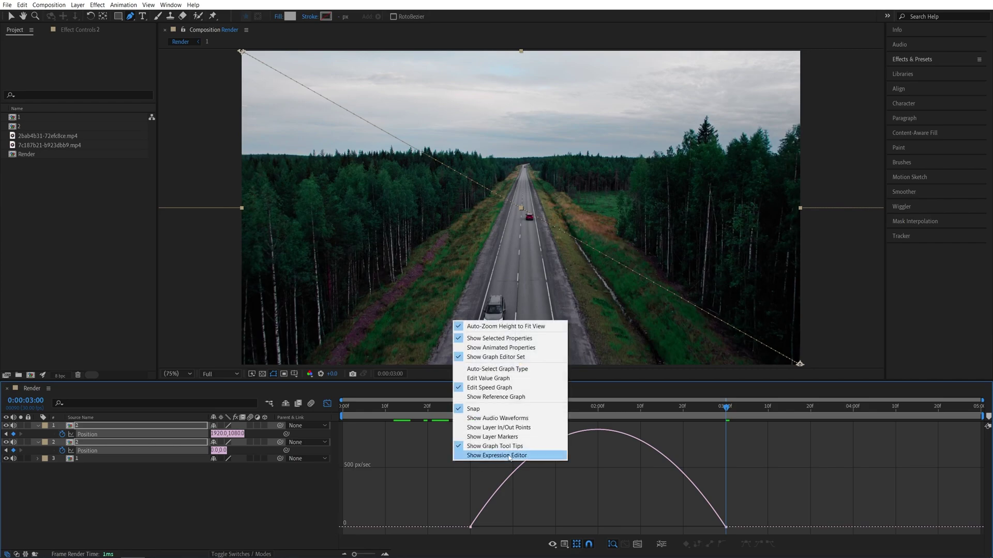
click(497, 392)
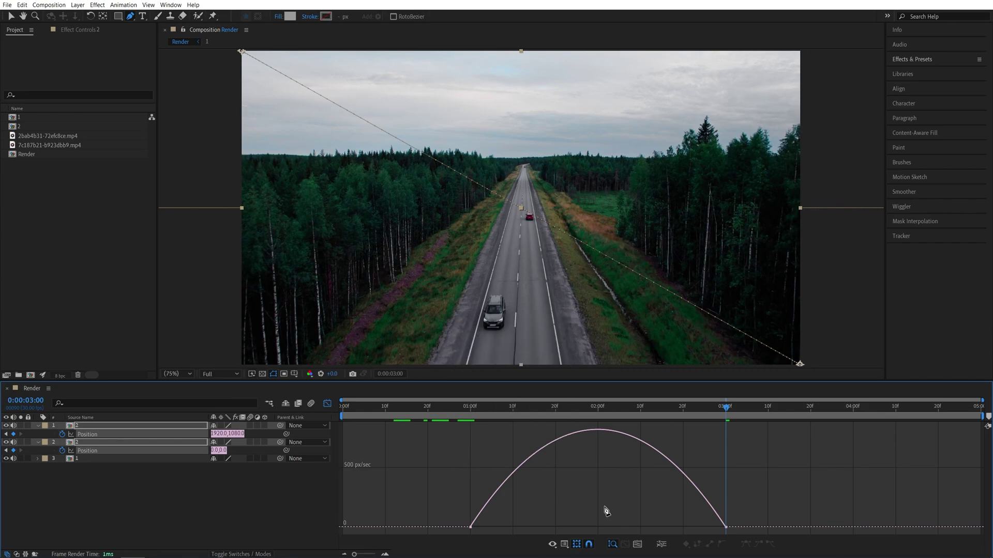
key(v)
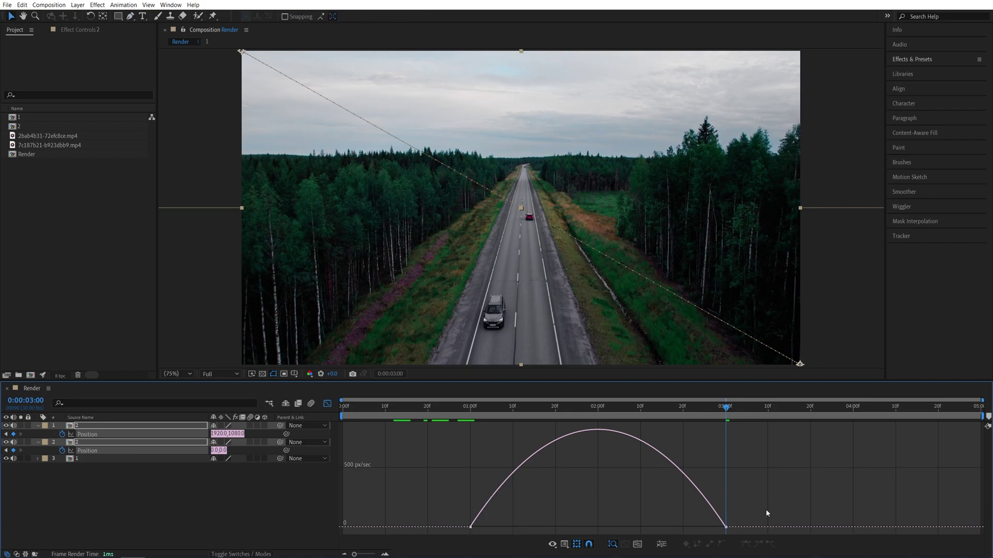
drag(765, 510, 713, 531)
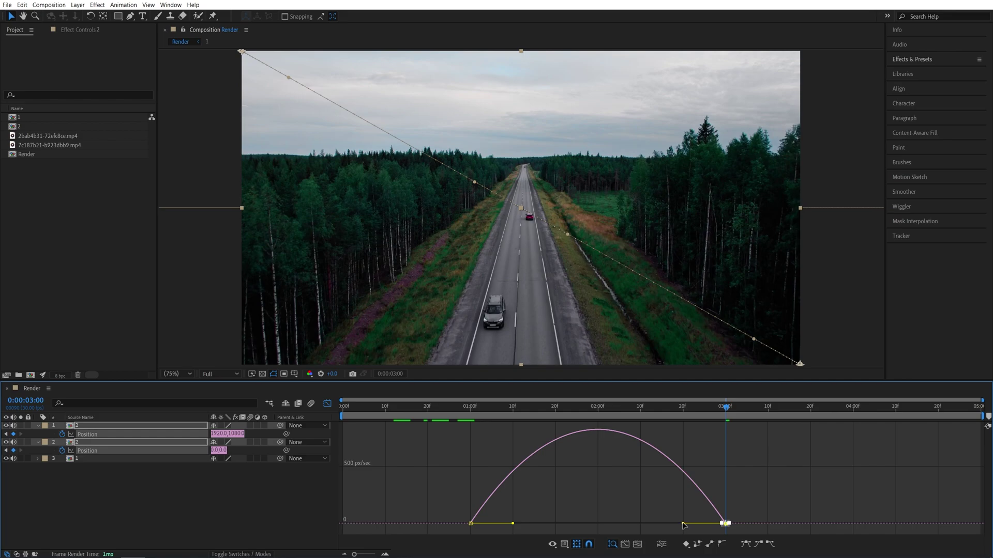
drag(683, 526, 581, 525)
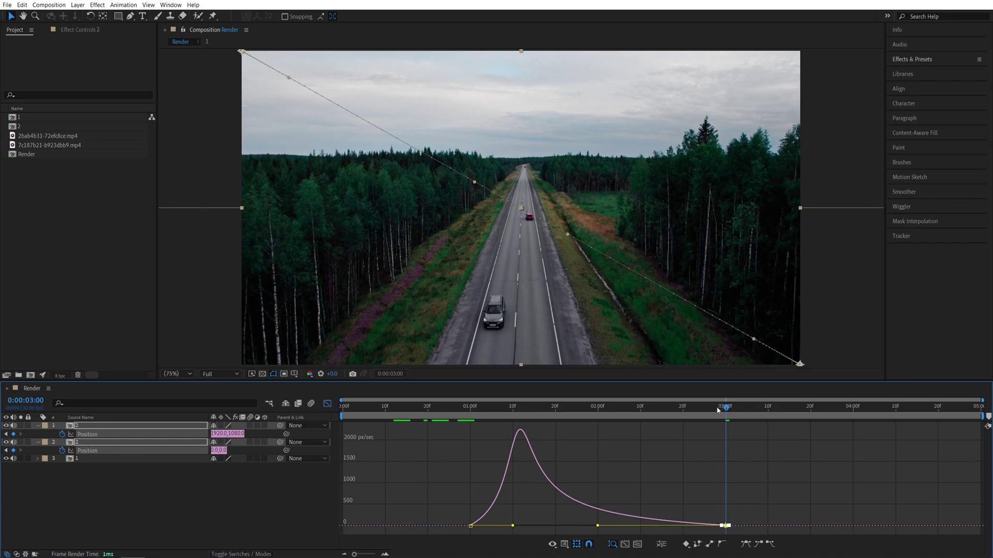
drag(718, 410, 458, 438)
key(space)
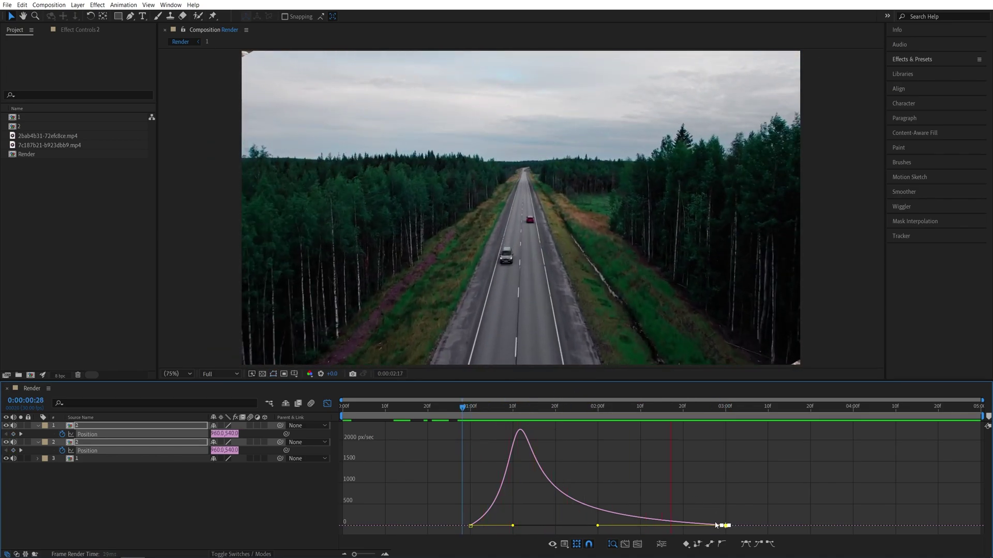
drag(671, 406, 491, 411)
Enable Motion Blur on layers 1 and 2 and the composition, then preview the blurred slide.
click(328, 403)
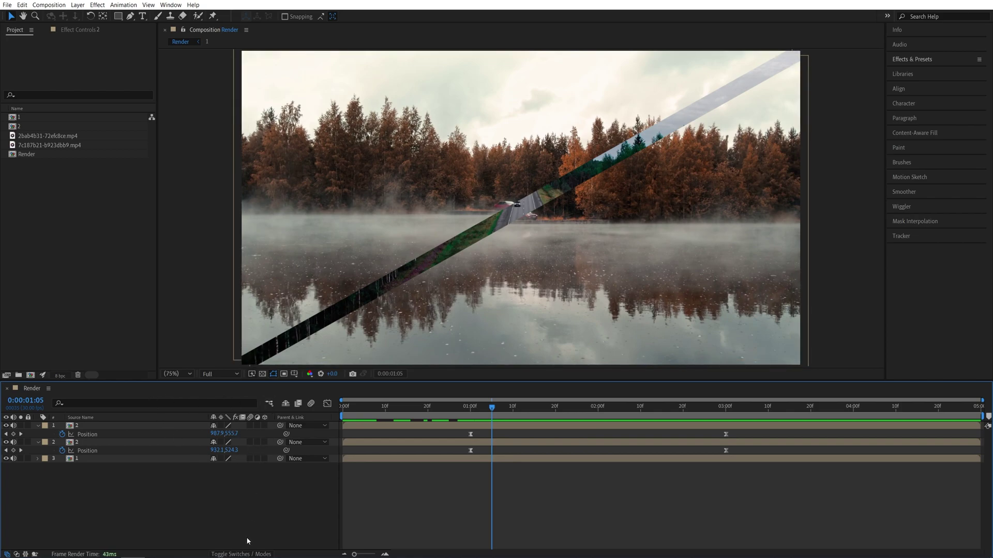
click(241, 554)
click(240, 554)
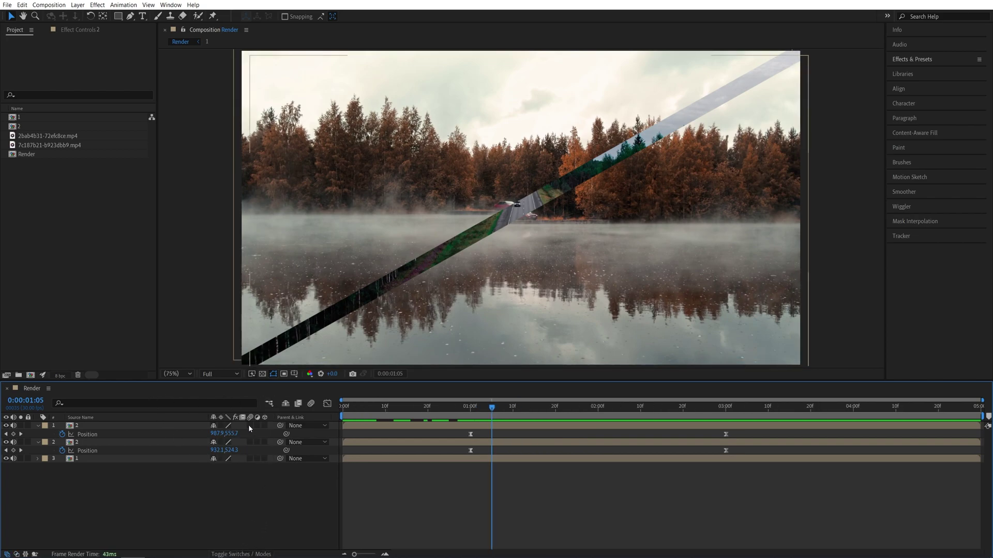
drag(250, 425, 249, 442)
click(311, 404)
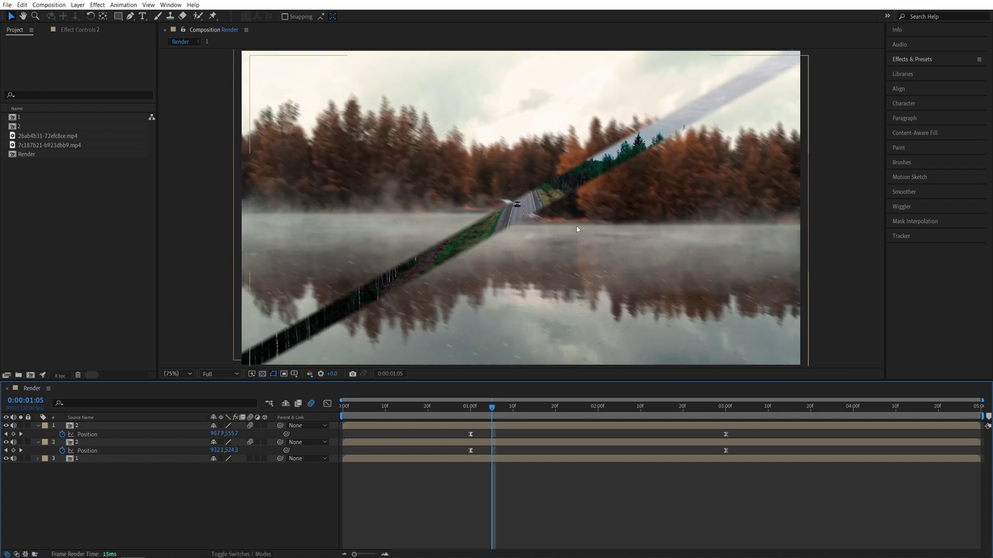
key(space)
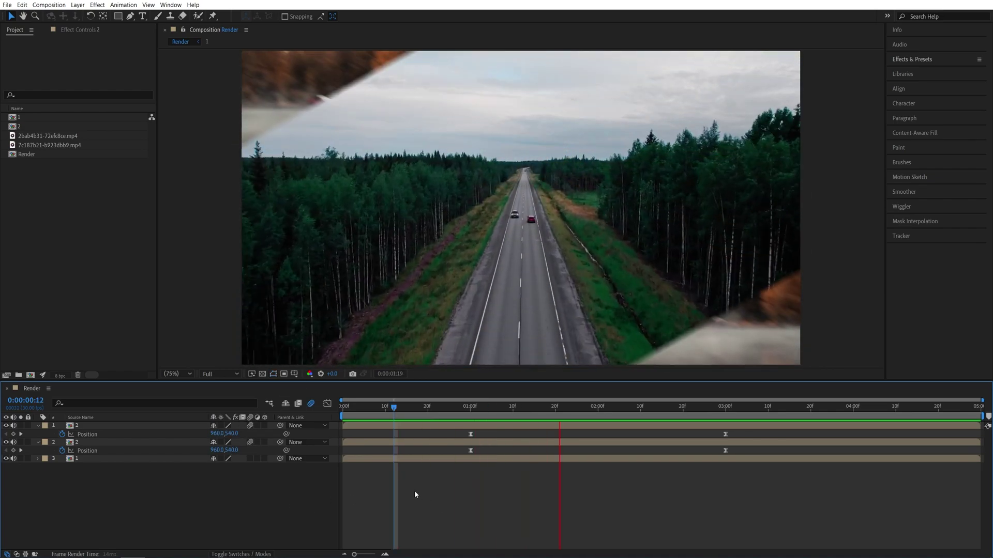
click(415, 407)
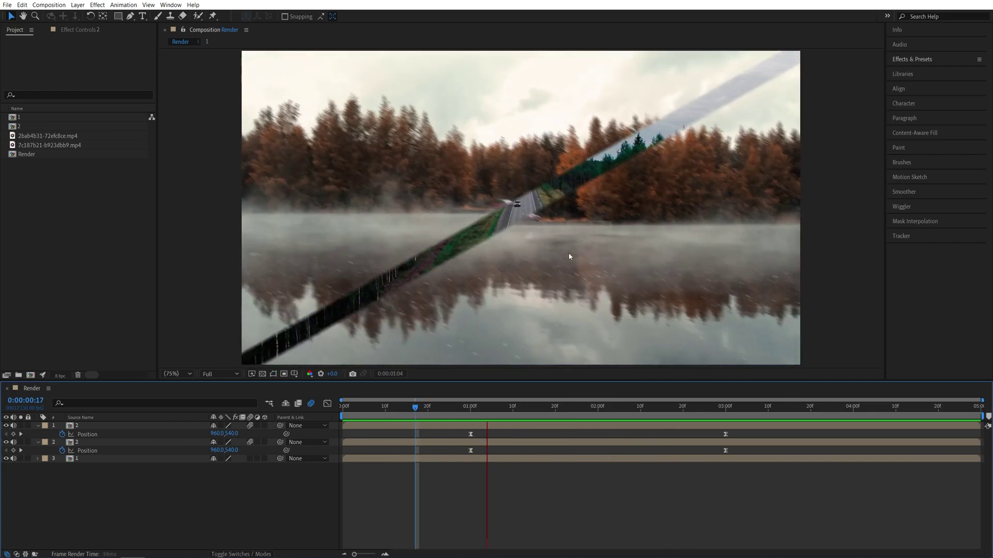
key(space)
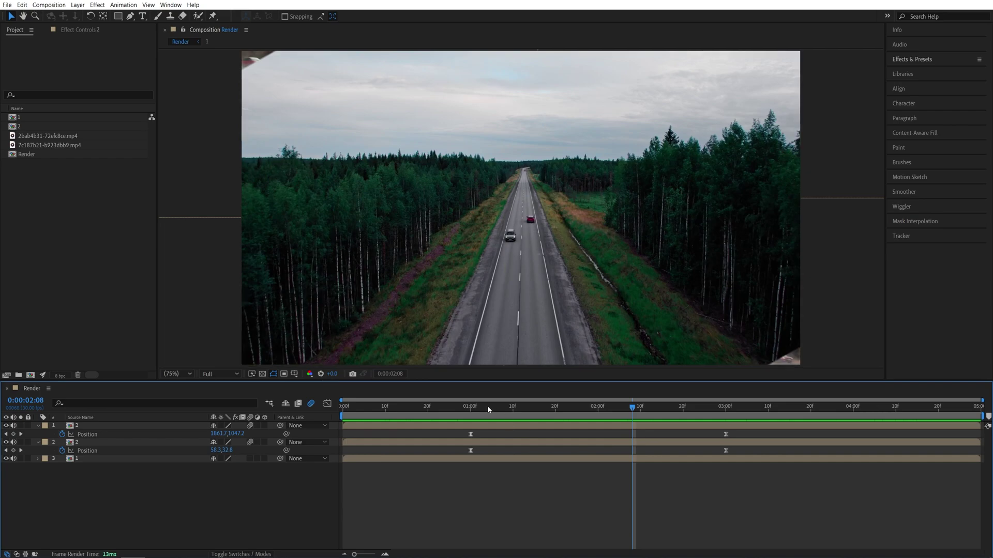
In pre-comp 2, add the beach drone clip and hide the original lake clip.
click(427, 407)
click(78, 426)
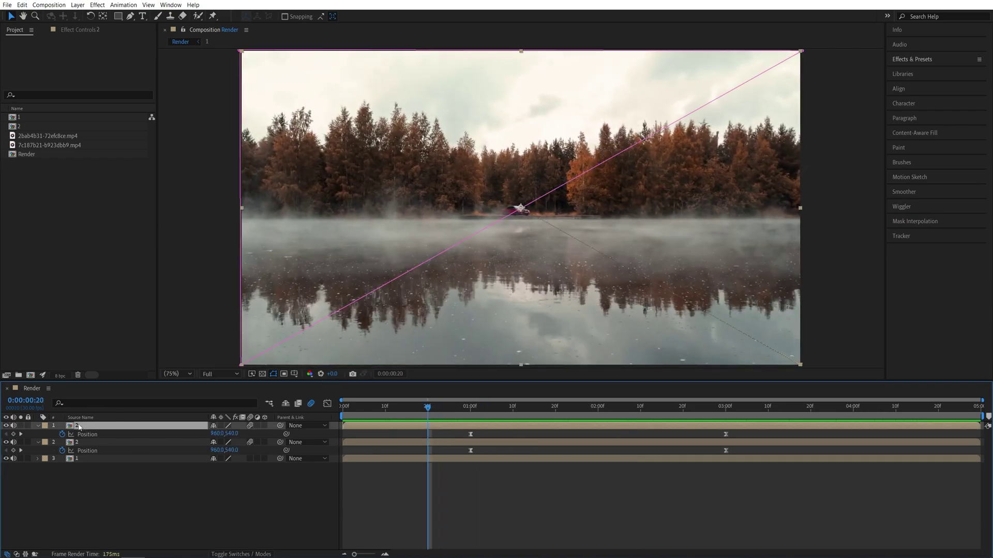
double_click(84, 427)
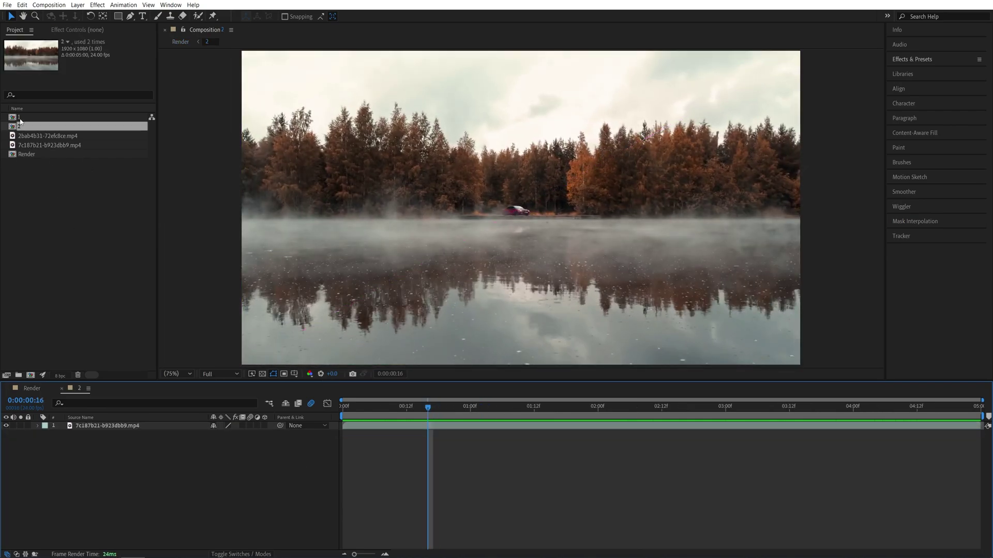
drag(43, 140, 149, 476)
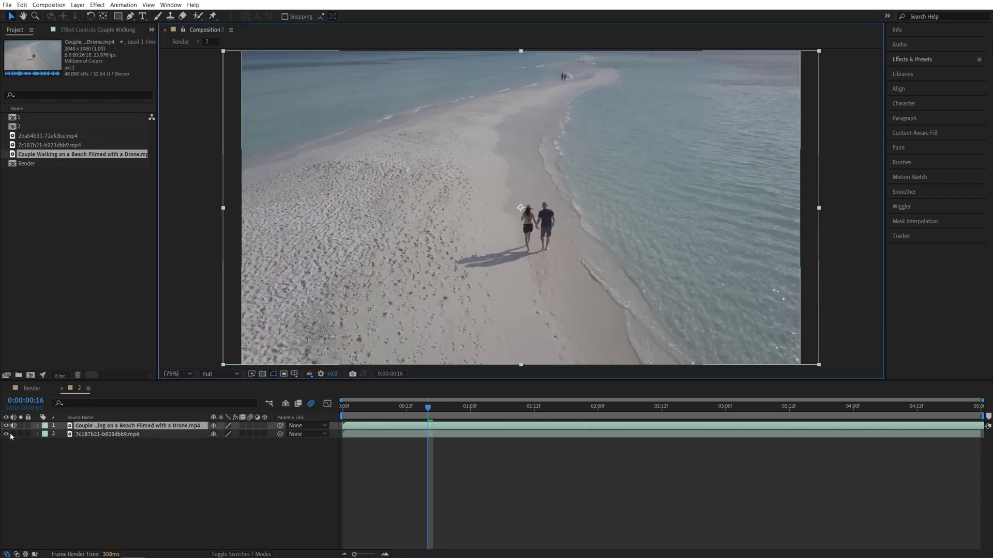
click(7, 434)
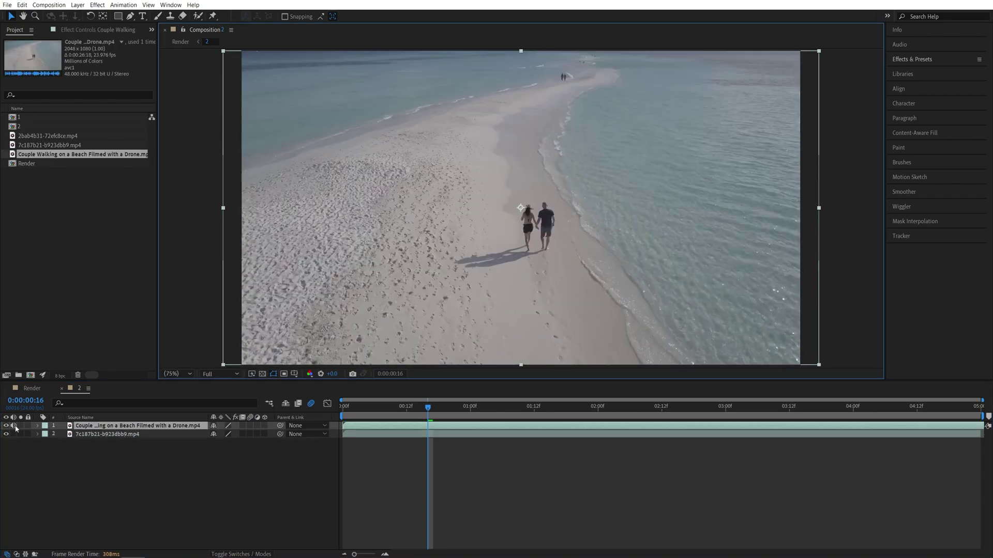
click(39, 389)
Preview the Render composition's transition from frame 17 with the beach footage.
click(414, 411)
key(space)
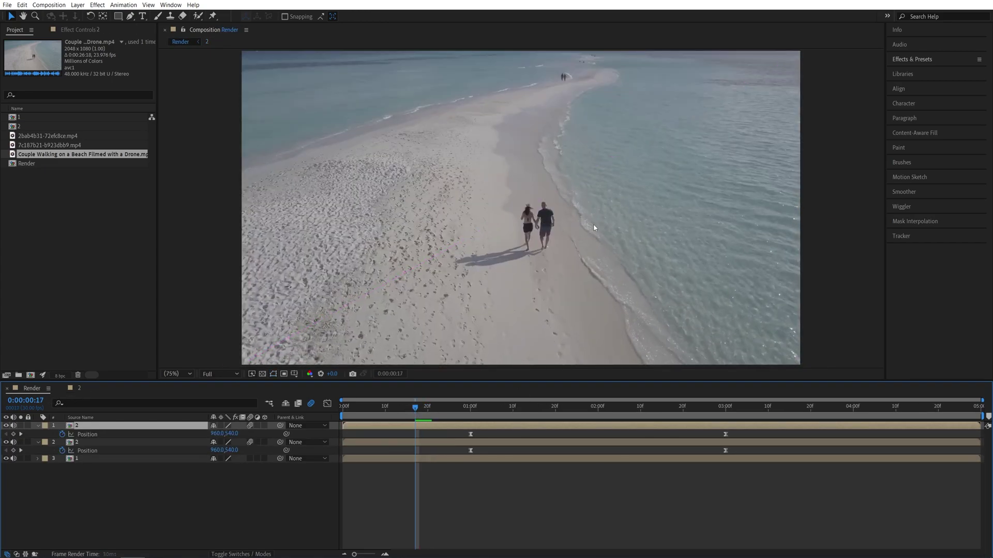
key(space)
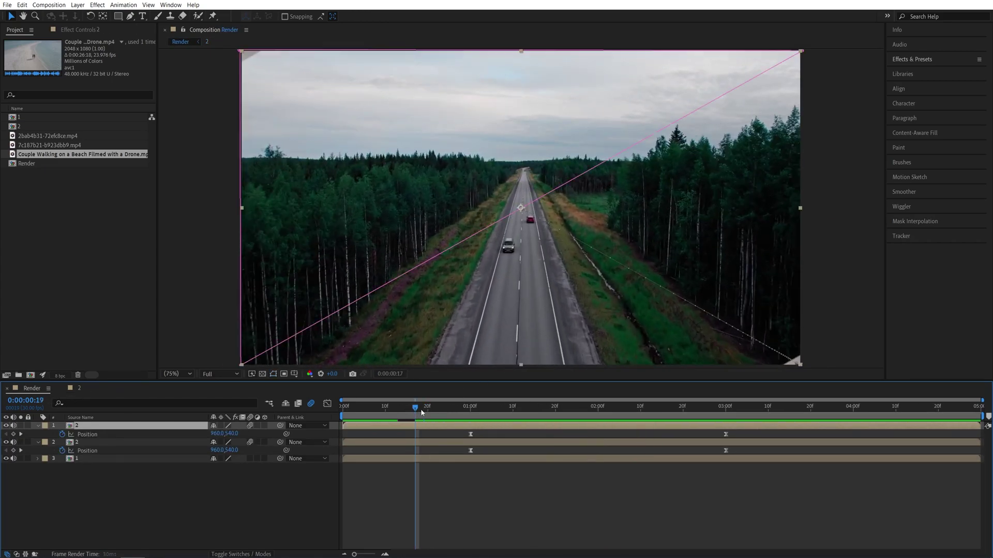
key(space)
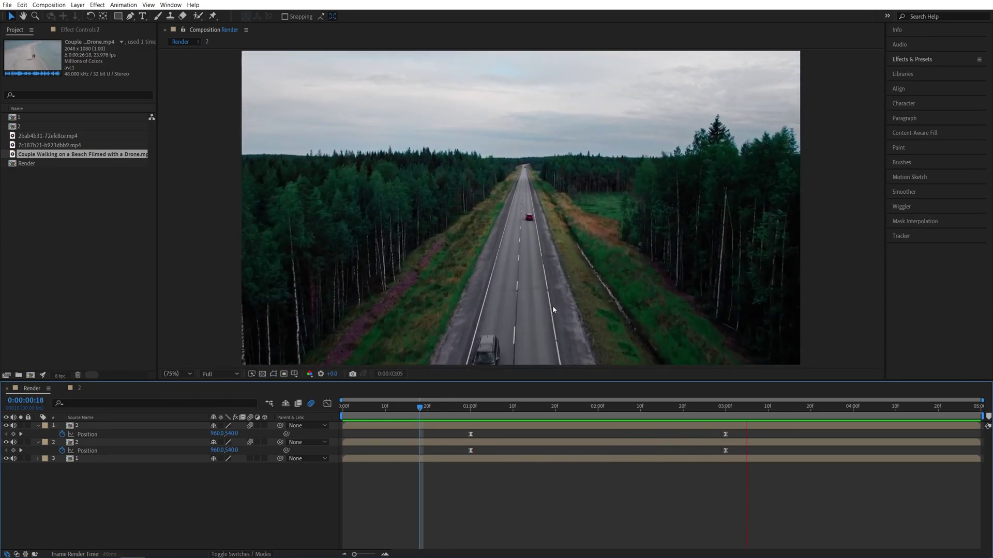
click(420, 407)
key(space)
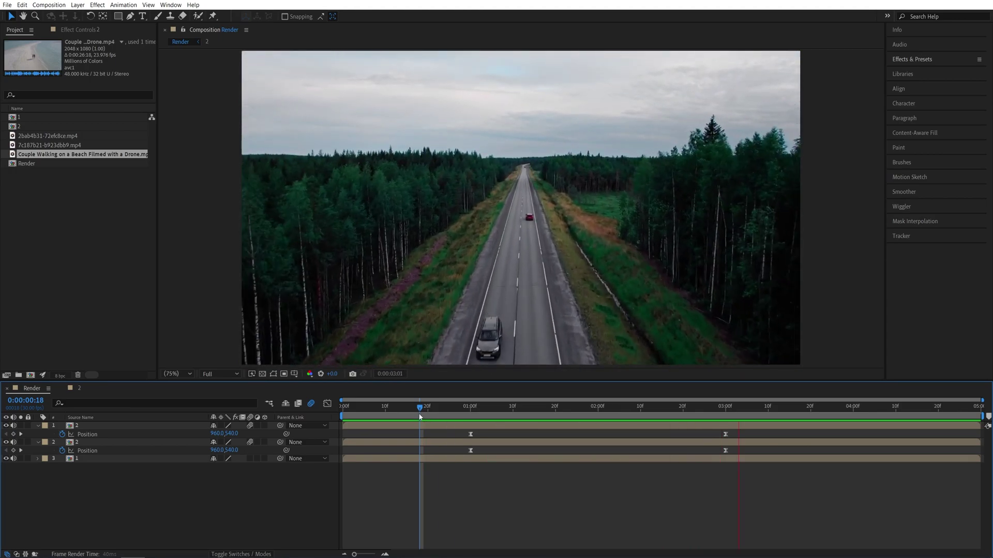
click(389, 466)
key(space)
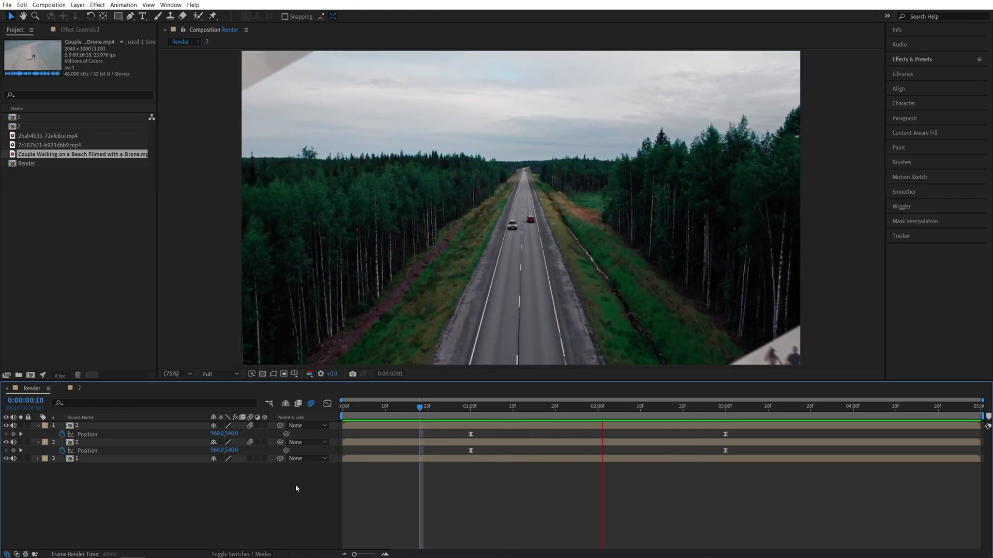